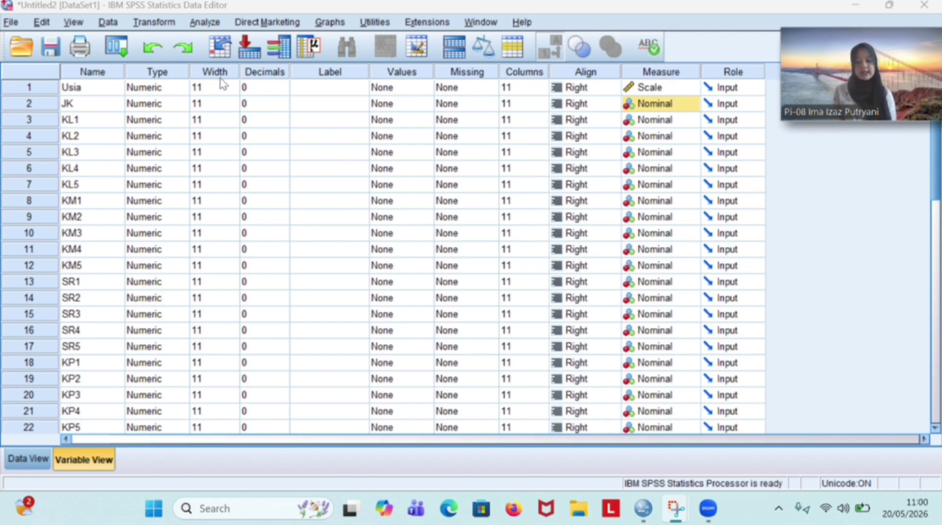
Set up a nonparametric One-Sample Kolmogorov-Smirnov test and add Usia to its test variables
left_click(211, 23)
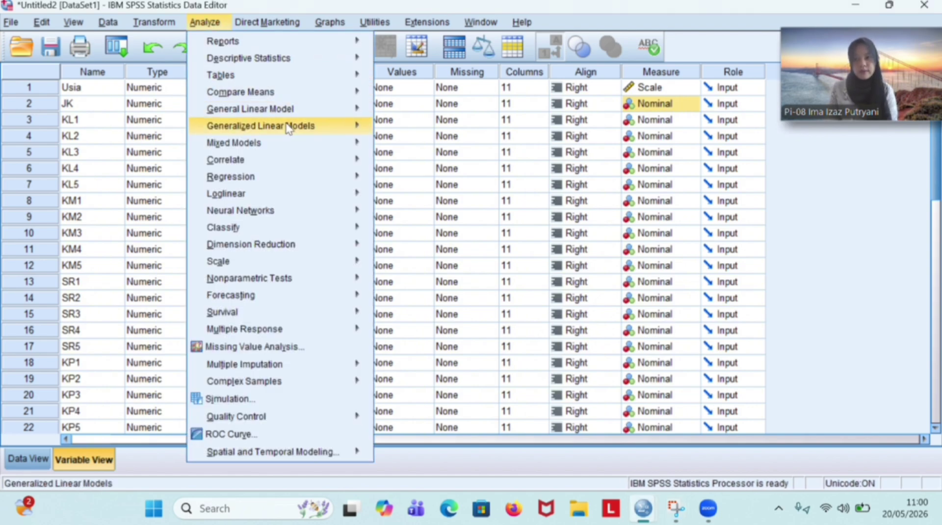
mouse_move(268, 210)
mouse_move(293, 279)
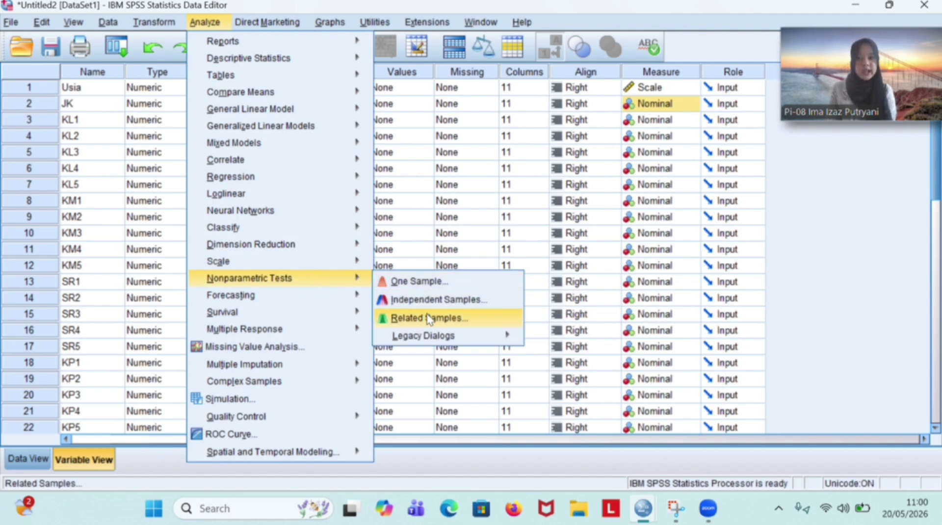
mouse_move(435, 336)
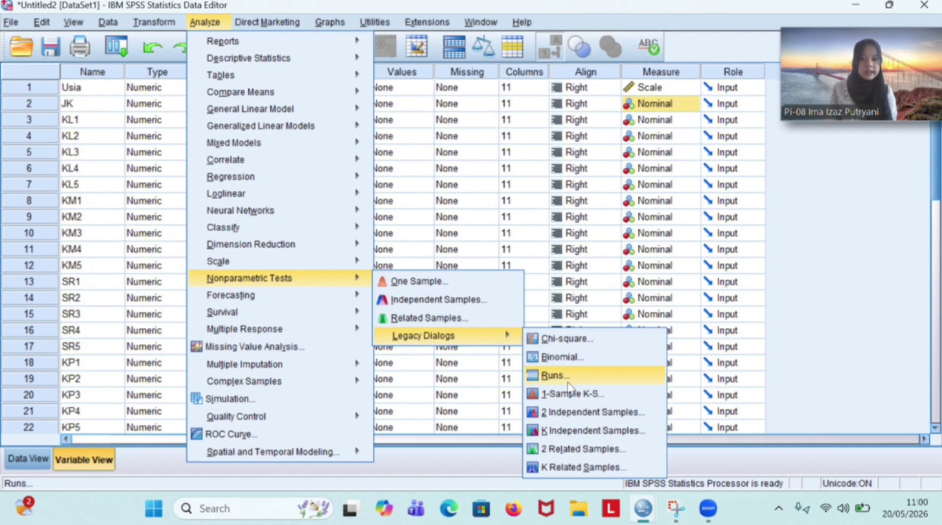
left_click(600, 401)
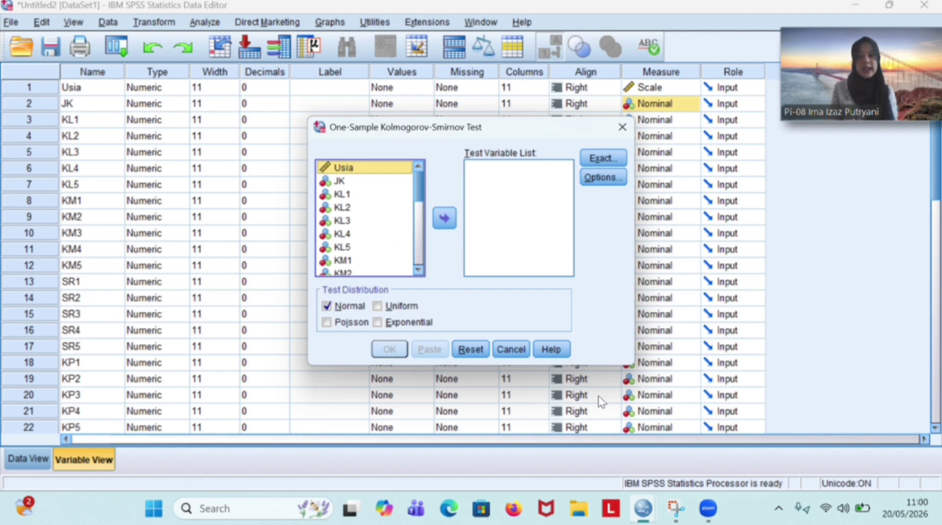
left_click(393, 16)
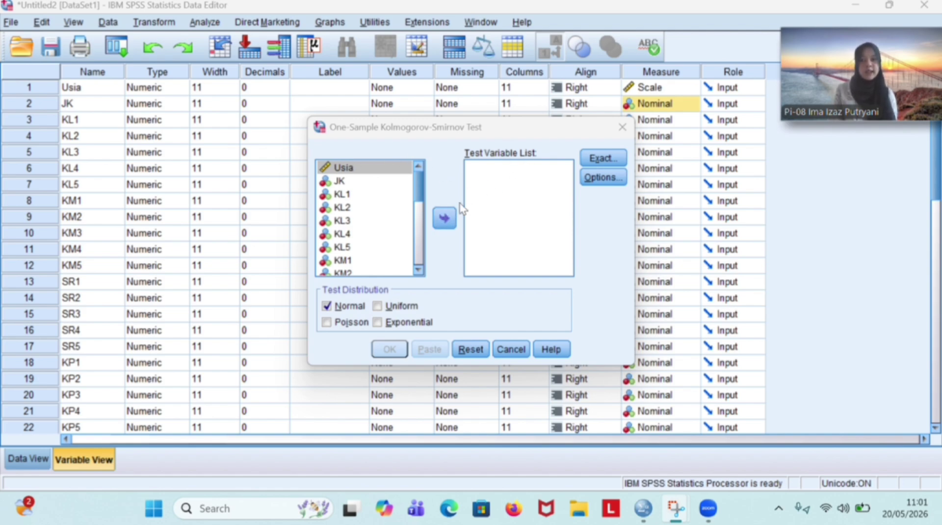
left_click(445, 217)
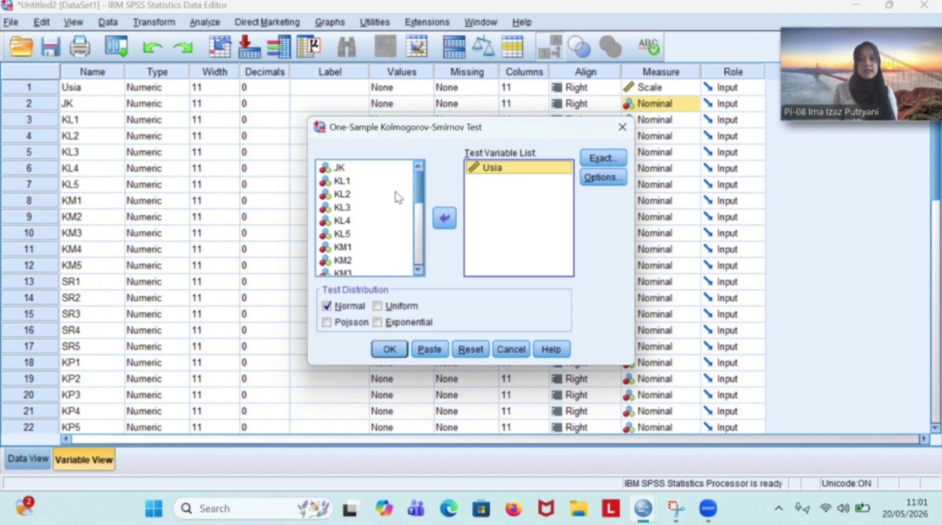
Add all variables from KL1 through CR4 to the test variables, leaving out JK
left_click(343, 181)
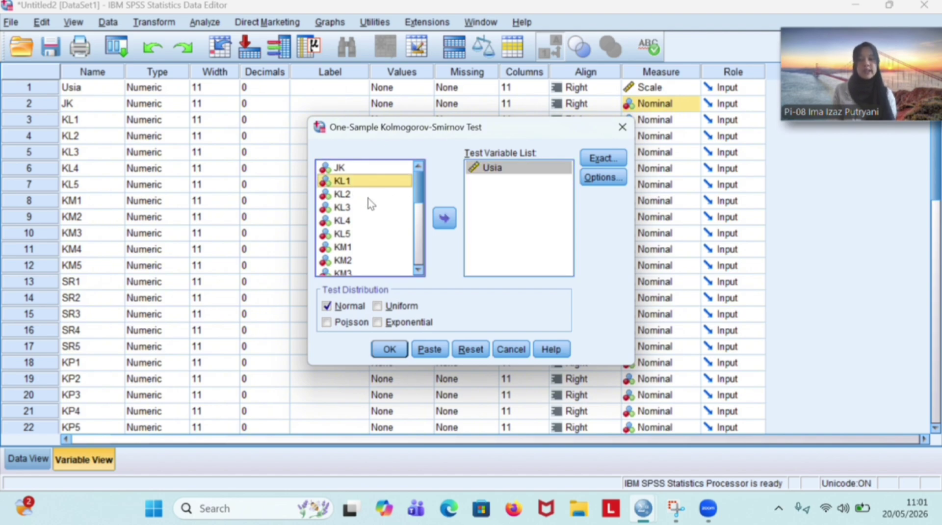
key("shift+Down")
key("shift+Down")
key("shift+Down")
key("shift+Down")
key("shift+Down")
key("shift+Down")
key("shift+Down")
key("shift+Down")
key("shift+Down")
key("shift+Down")
key("shift+Down")
key("shift+Down")
key("shift+Down")
key("shift+Down")
key("shift+Down")
key("shift+Down")
key("shift+Down")
key("shift+Down")
key("shift+Down")
key("shift+Down")
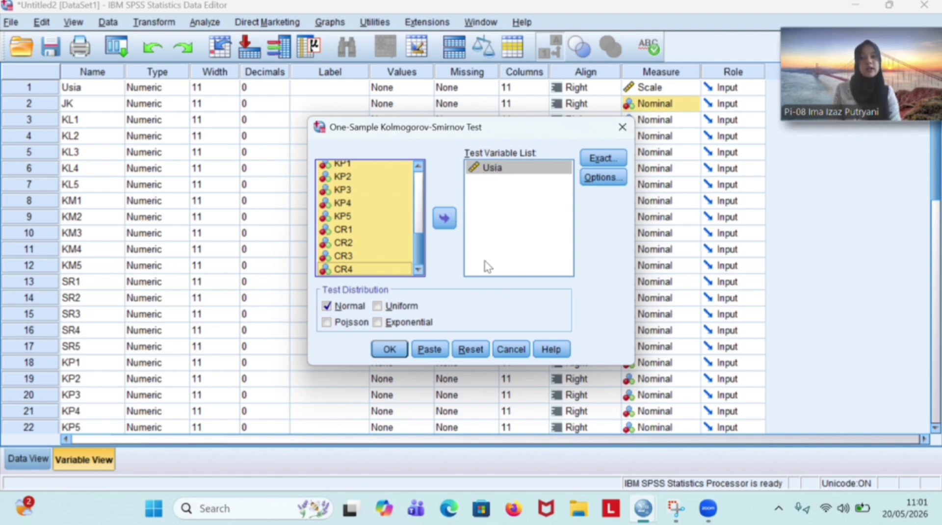
left_click(445, 219)
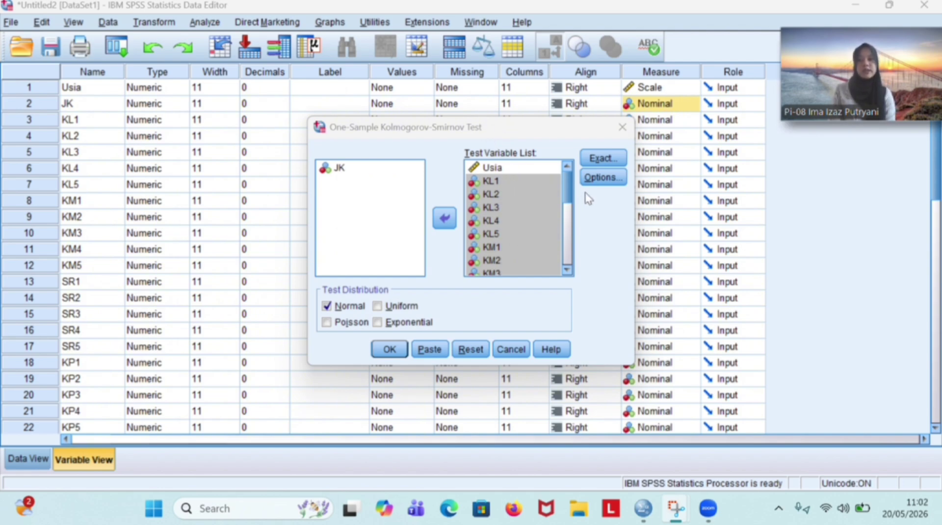
Check the chosen test variables and run the test with only the Normal distribution enabled
scroll(562, 243, "down", 6)
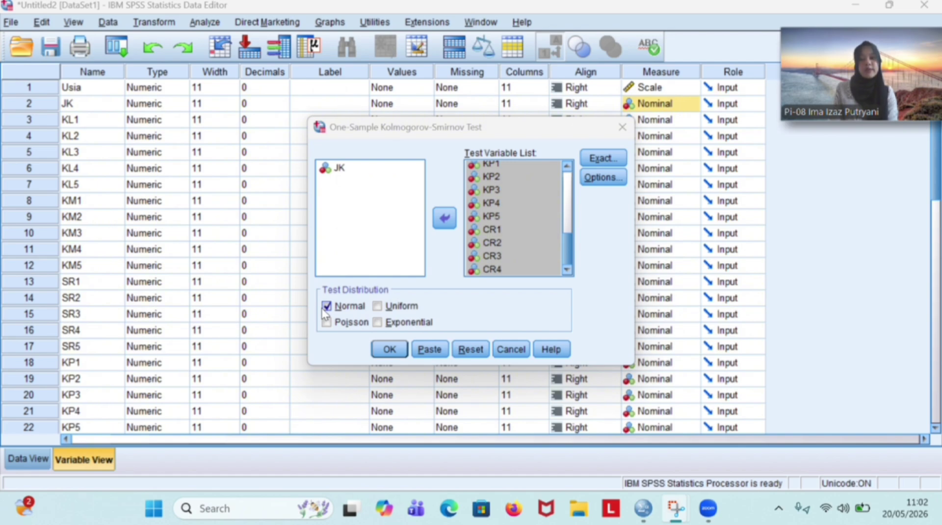
left_click(326, 307)
left_click(326, 307)
left_click(326, 308)
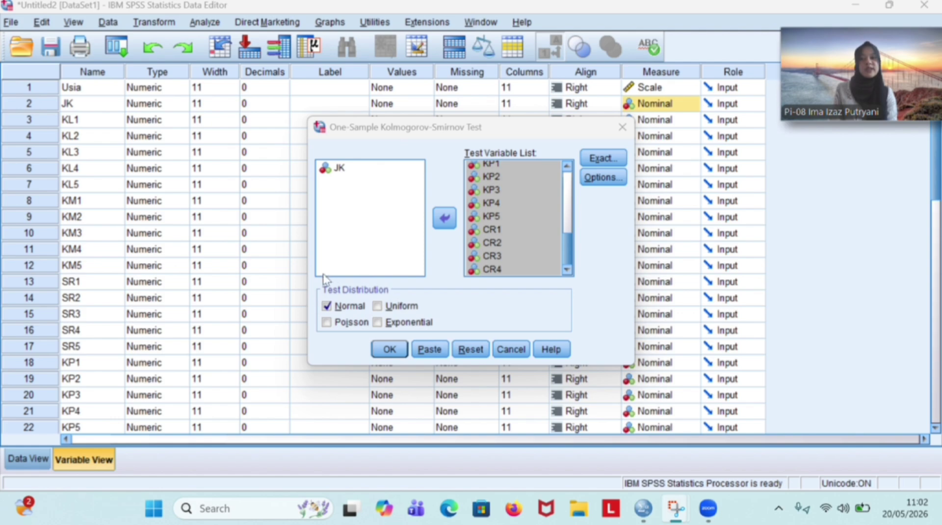
left_click(397, 353)
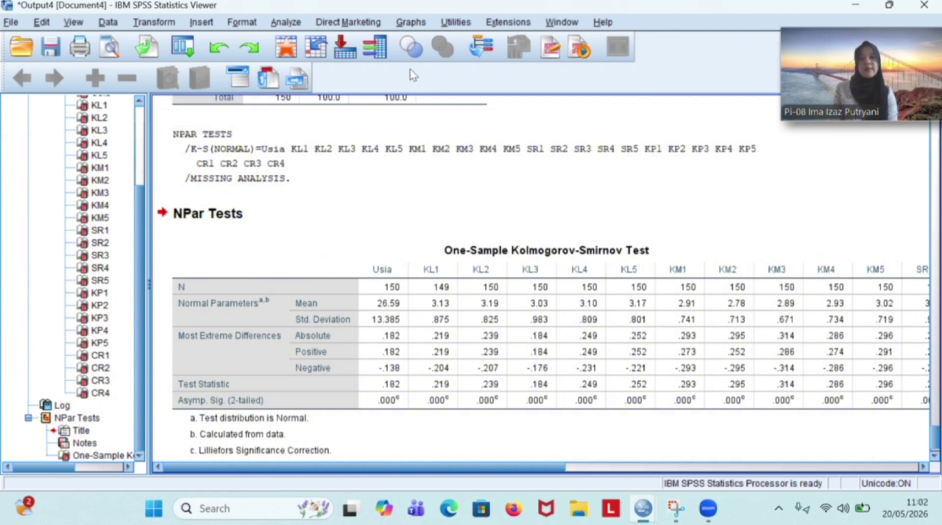
Review the earlier Frequencies statistics and frequency tables in the output, ending at the Kolmogorov-Smirnov results
scroll(484, 236, "up", 10)
scroll(485, 239, "up", 15)
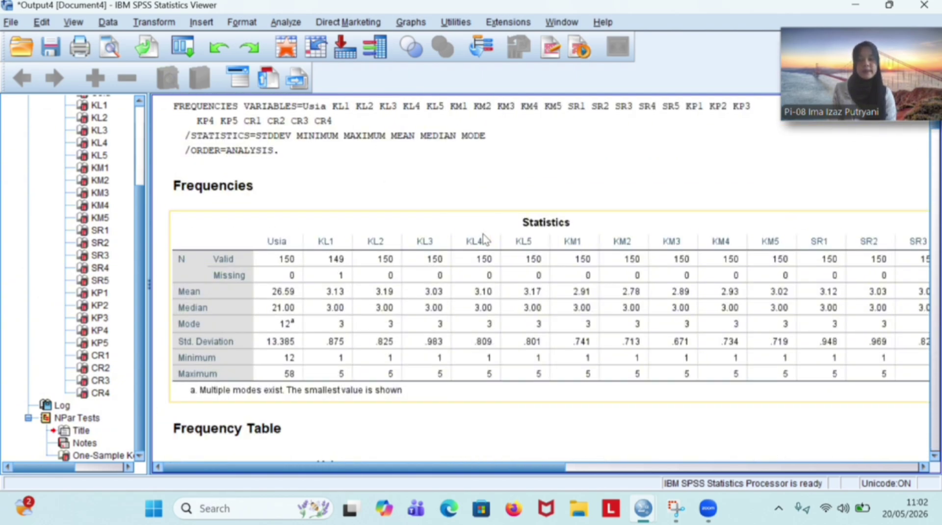
left_click(392, 20)
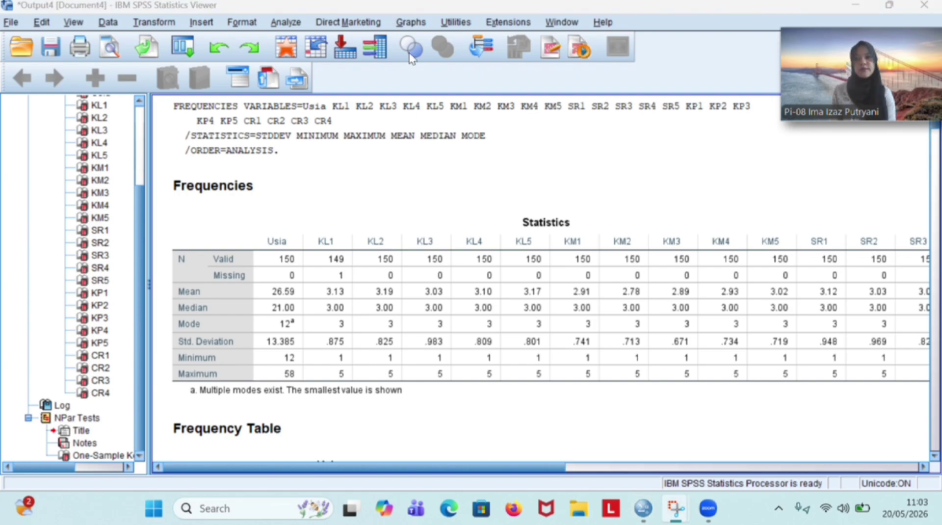
scroll(563, 310, "down", 15)
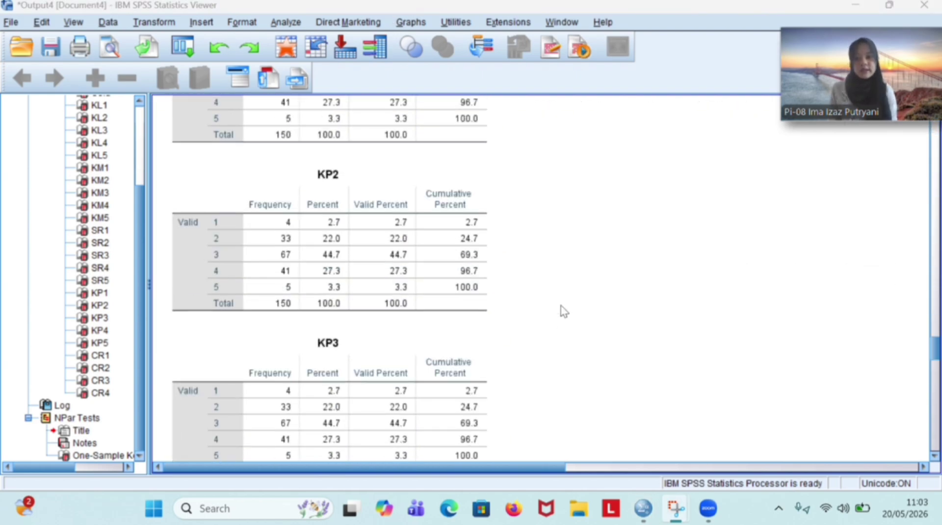
scroll(564, 310, "down", 10)
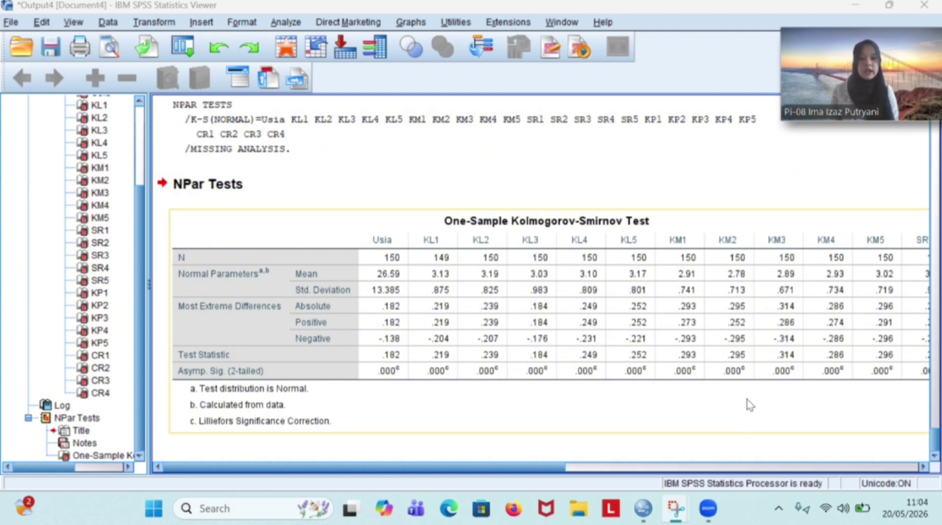
Examine the Asymp. Sig. (2-tailed) row of the One-Sample Kolmogorov-Smirnov Test table for every variable from Usia to CR4
scroll(564, 472, "right", 1)
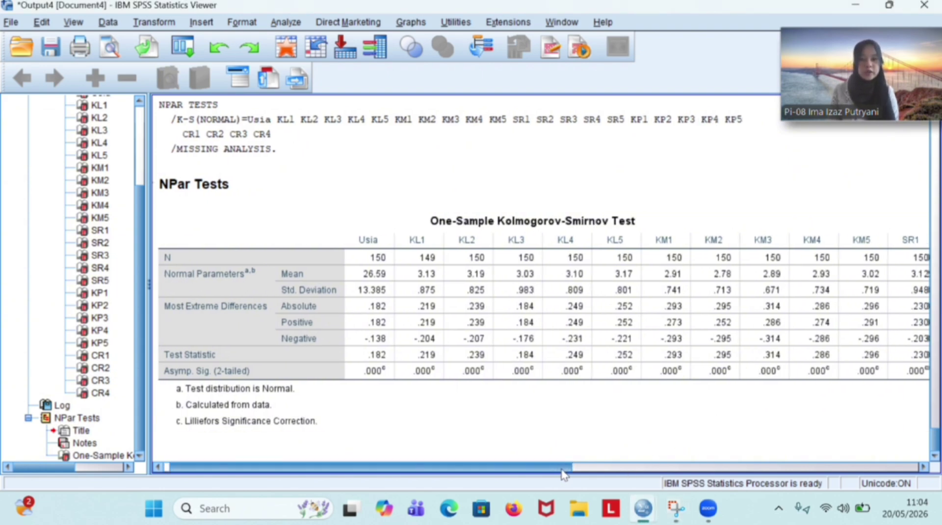
left_click_drag(564, 472, 722, 452)
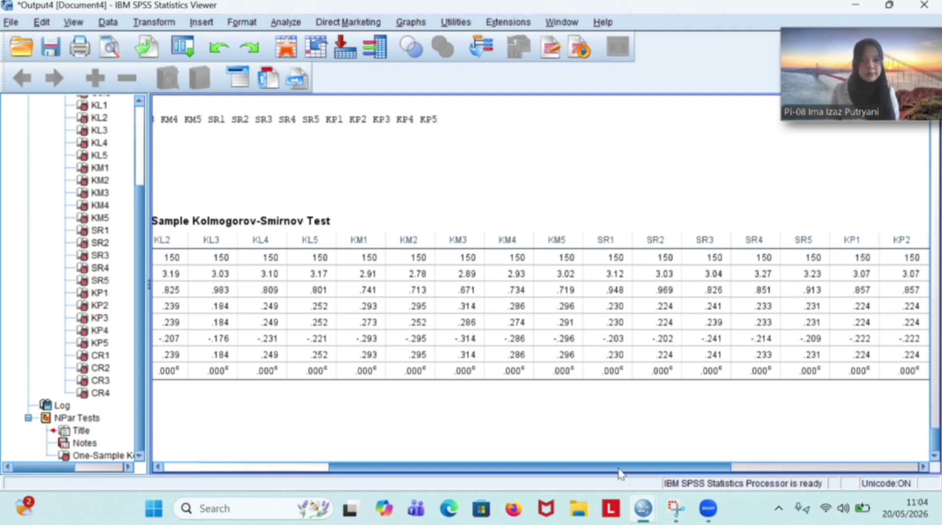
left_click_drag(620, 473, 700, 459)
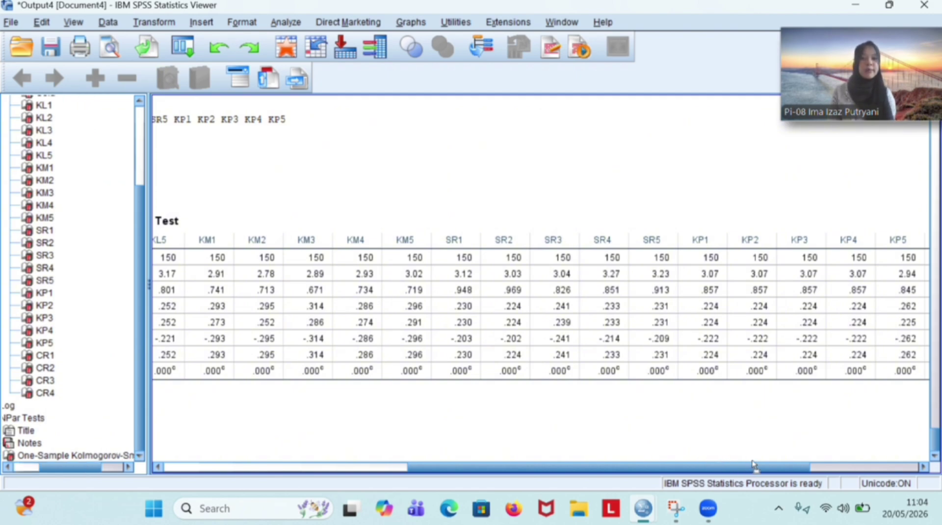
left_click_drag(756, 472, 869, 442)
left_click(892, 388)
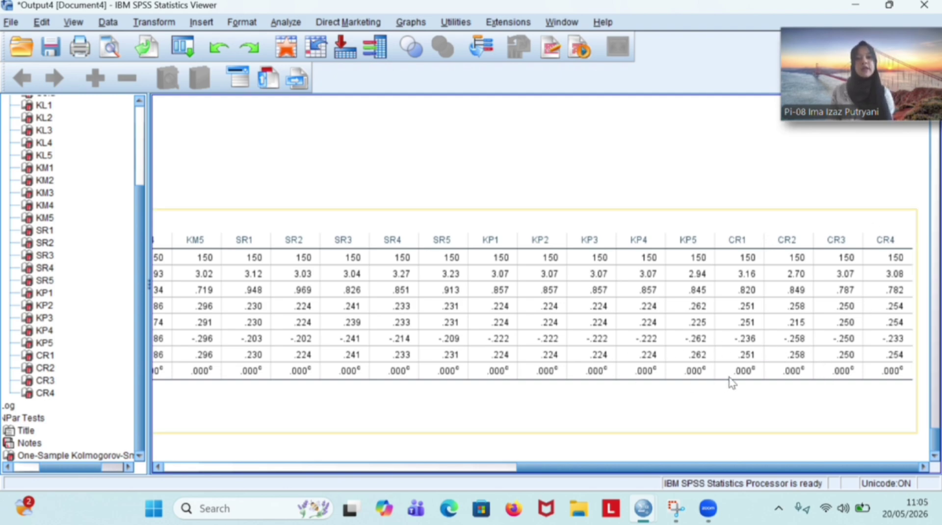
left_click(544, 439)
left_click(395, 10)
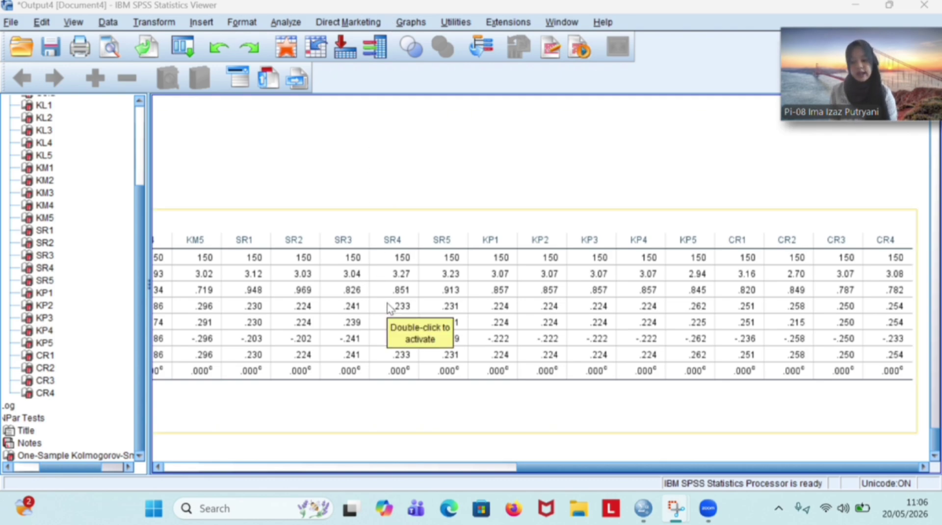
left_click(382, 415)
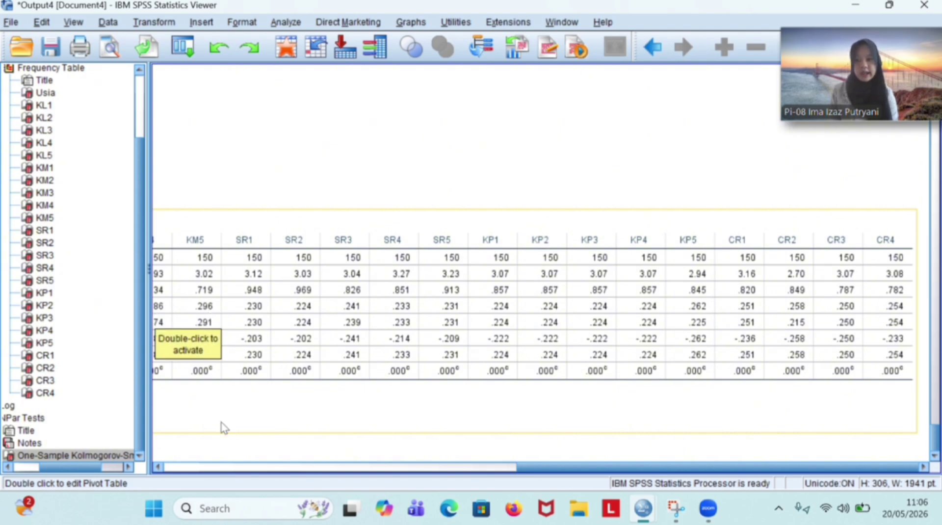
left_click(218, 468)
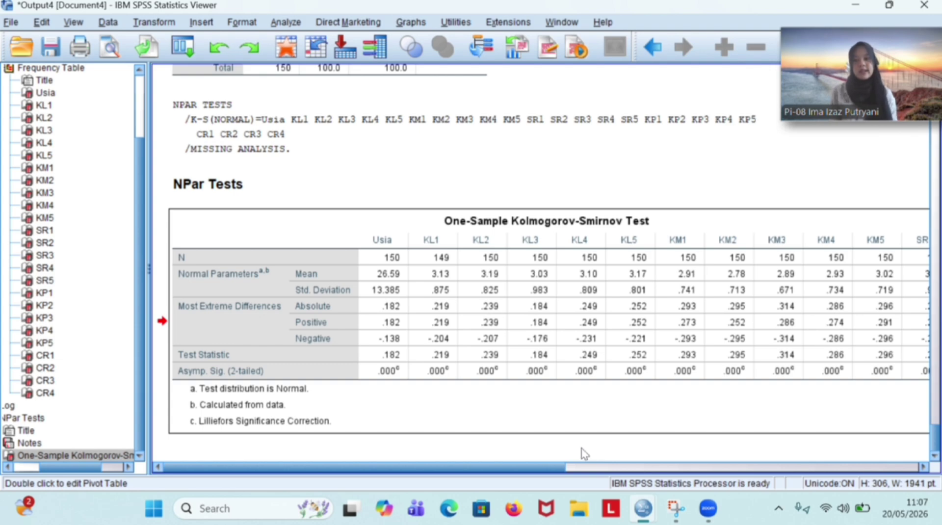
left_click(710, 414)
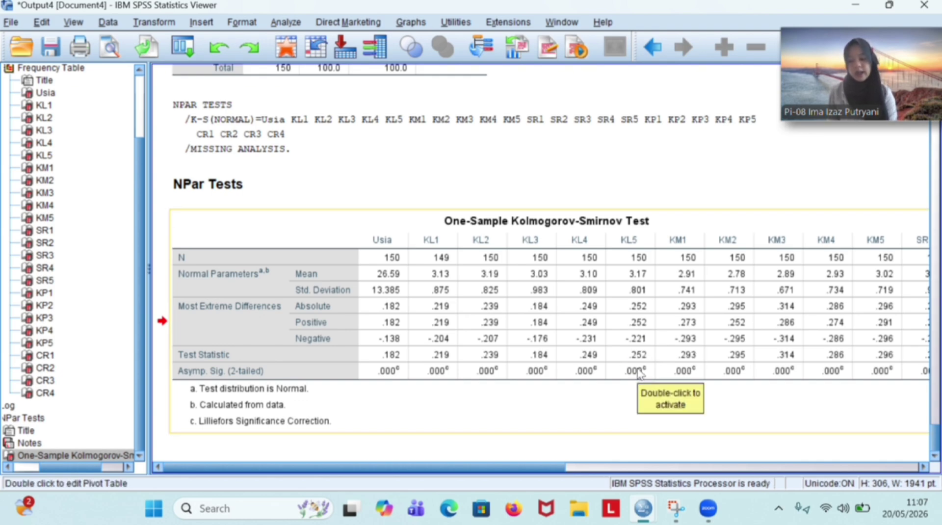
left_click(617, 405)
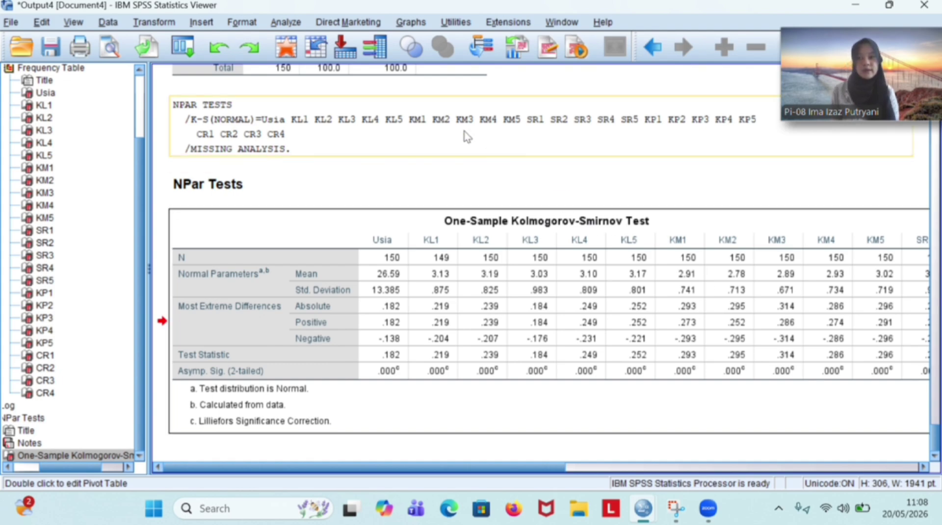
left_click(402, 21)
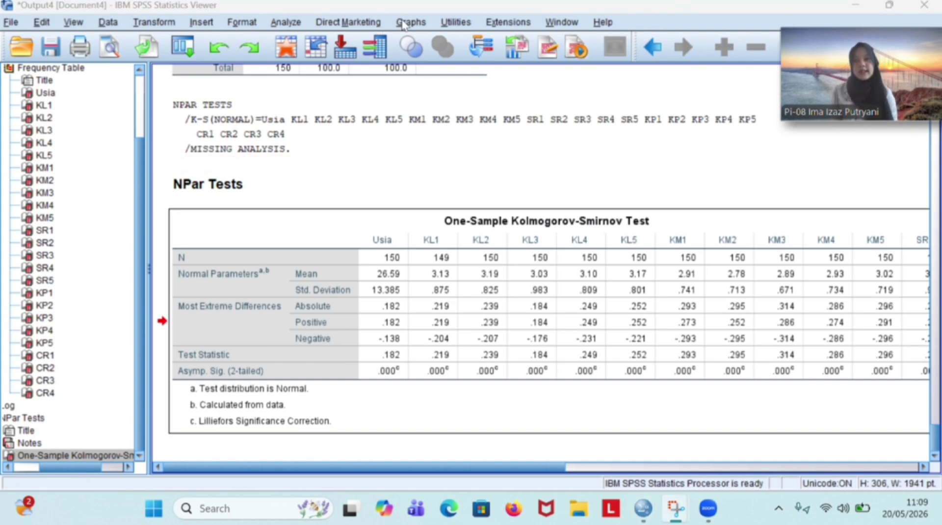